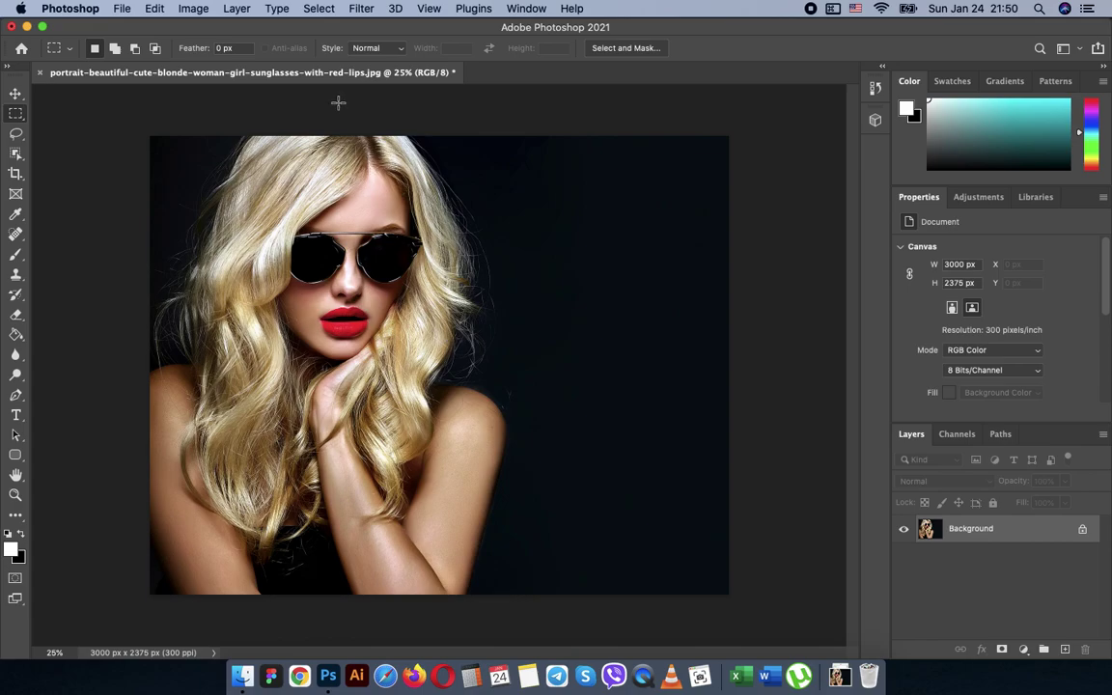
Step: Add a Gradient Map adjustment layer above the portrait and reverse its white-to-black gradient
{"action": "left_click", "coordinate": [238, 9]}
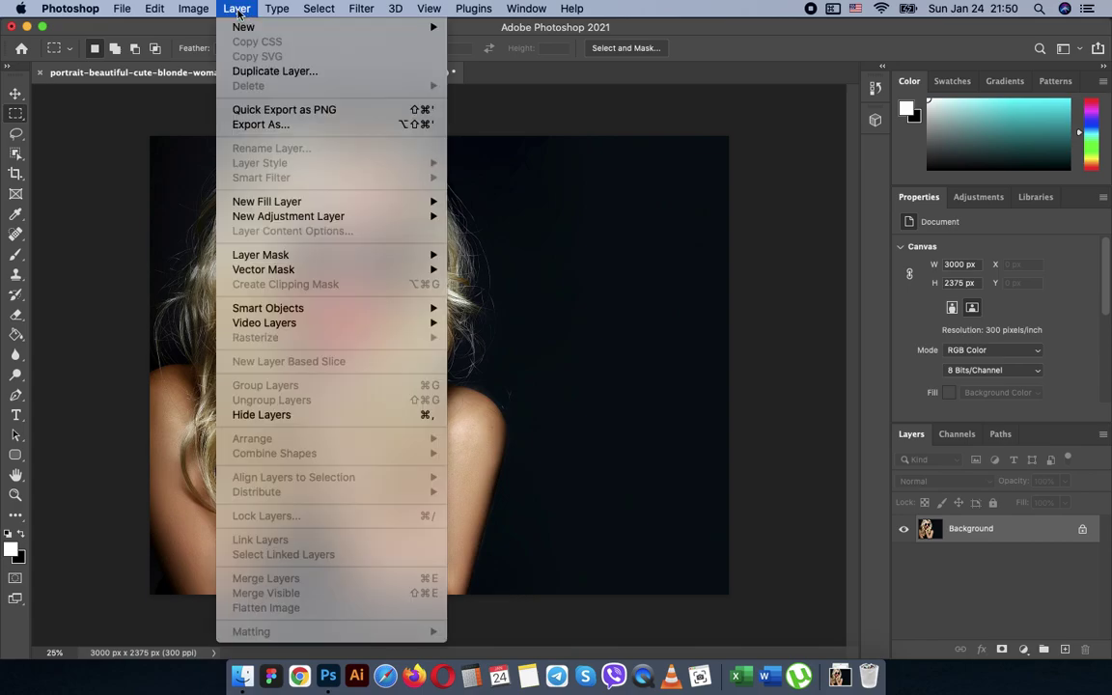
{"action": "mouse_move", "coordinate": [269, 222]}
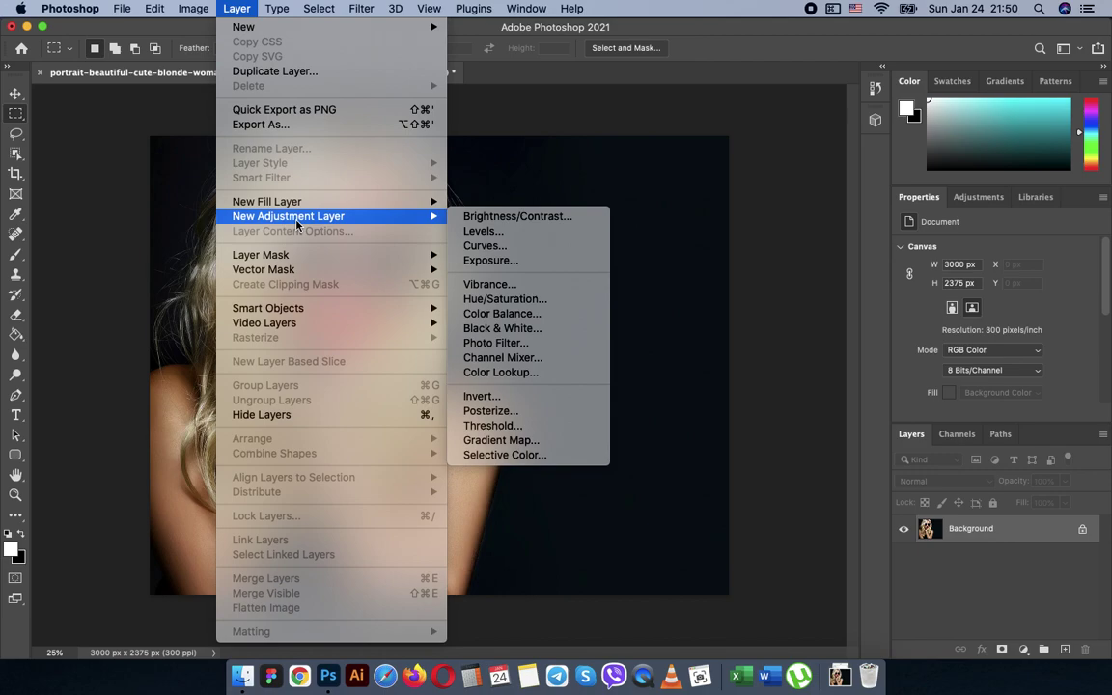
{"action": "left_click", "coordinate": [540, 448]}
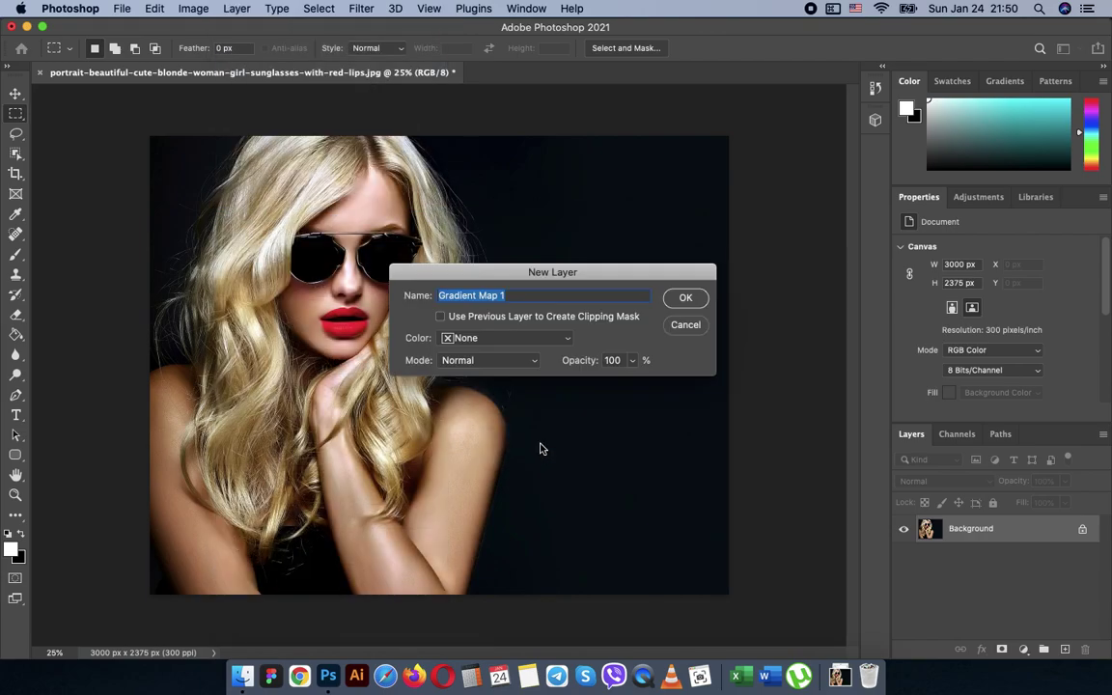
{"action": "left_click", "coordinate": [689, 302]}
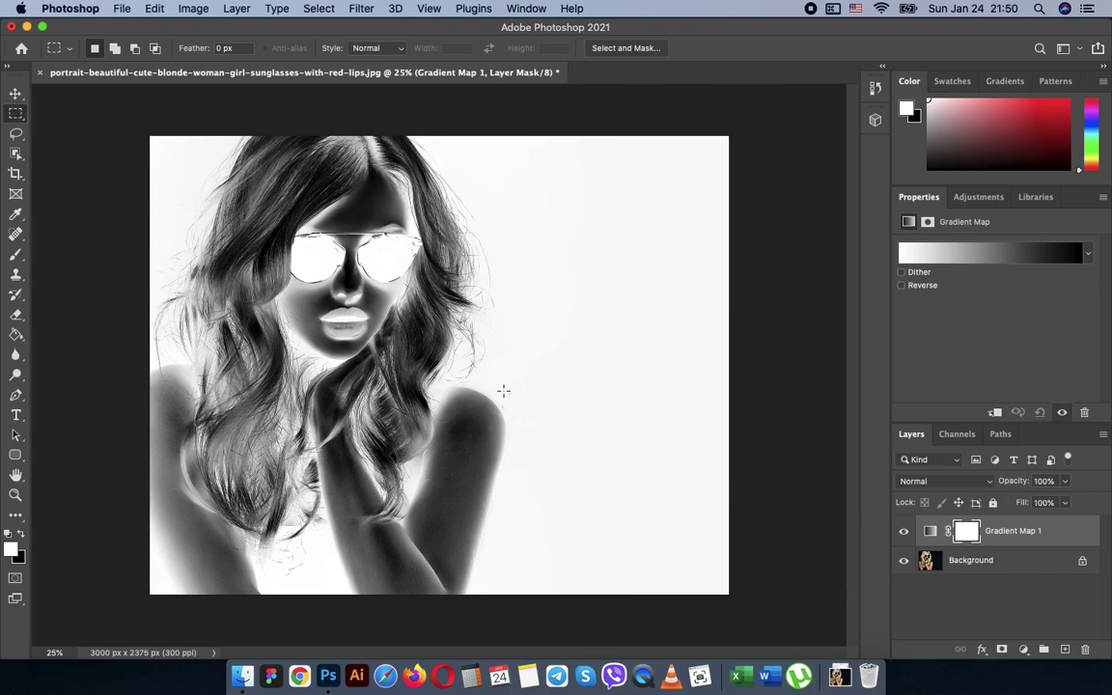
{"action": "left_click", "coordinate": [902, 286]}
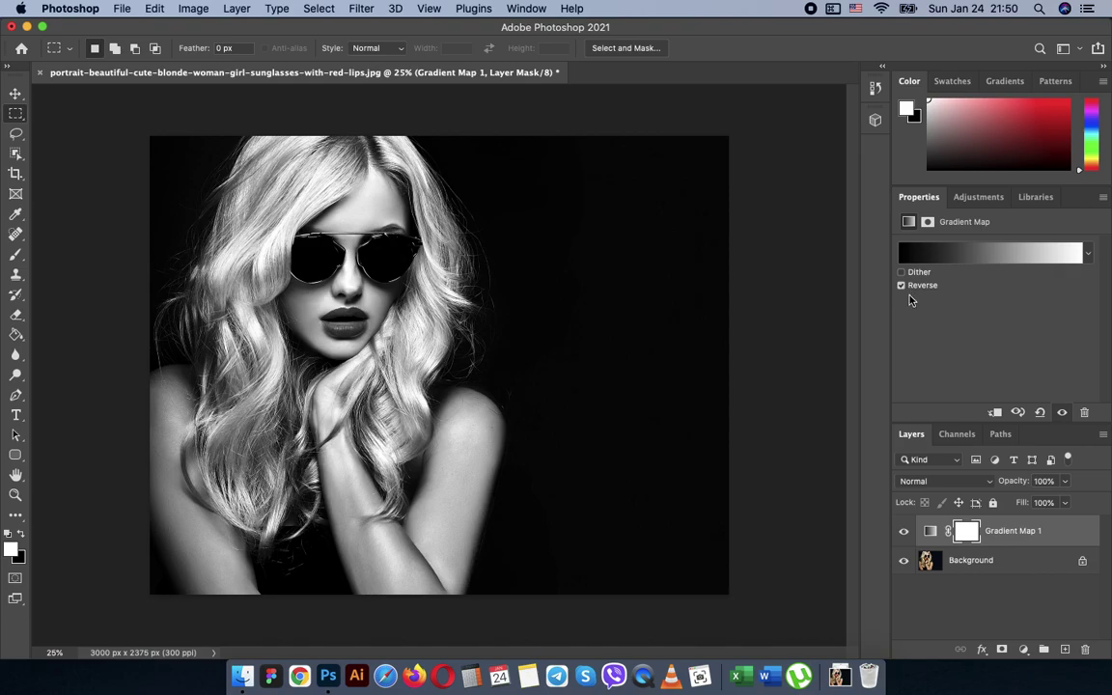
Step: Recolour the gradient map's black stop at location 100% to dark navy blue 00044f
{"action": "left_click", "coordinate": [942, 253]}
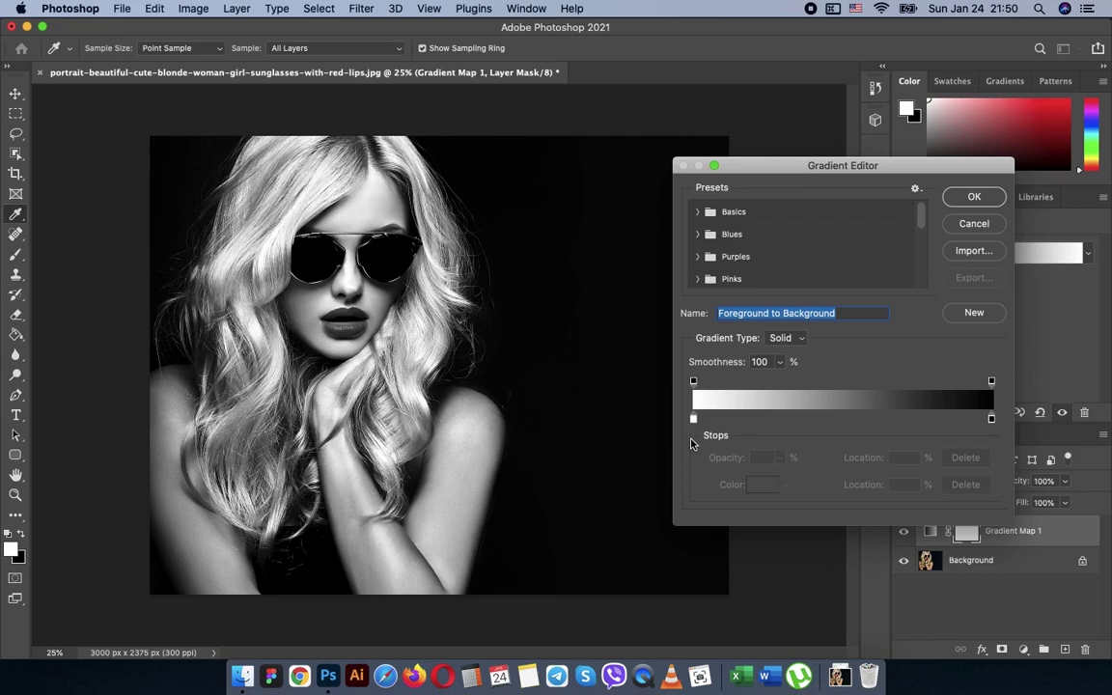
{"action": "left_click", "coordinate": [991, 421]}
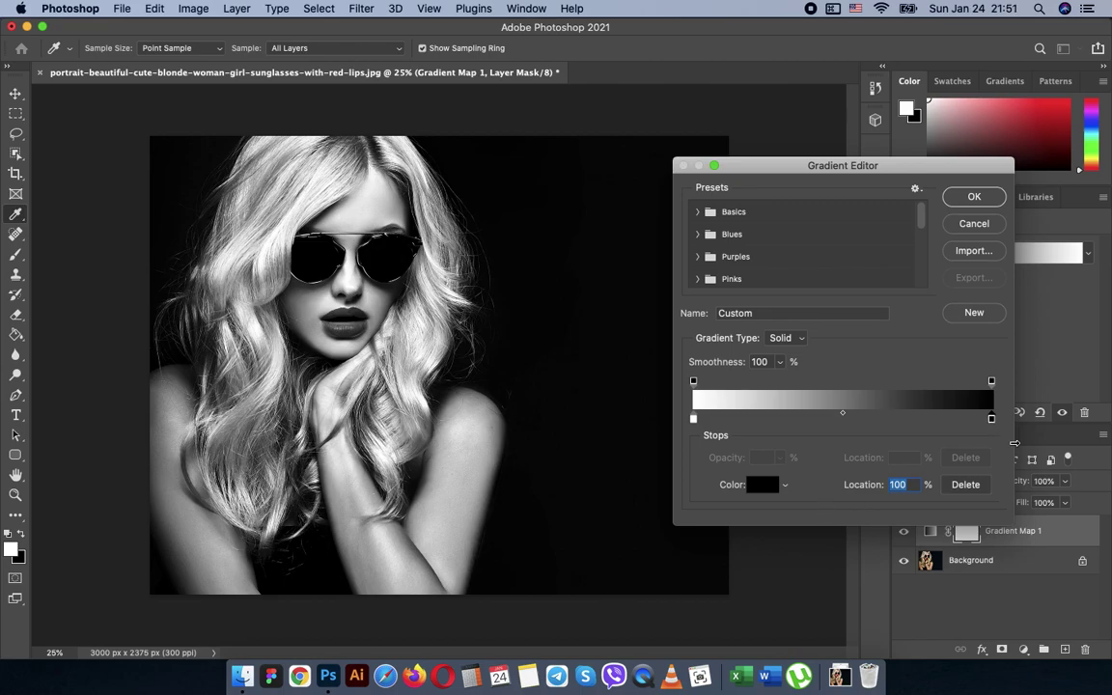
{"action": "left_click", "coordinate": [763, 486]}
{"action": "left_click", "coordinate": [799, 388]}
{"action": "left_click", "coordinate": [764, 369]}
{"action": "mouse_move", "coordinate": [764, 369]}
{"action": "left_mouse_down"}
{"action": "mouse_move", "coordinate": [774, 316]}
{"action": "mouse_move", "coordinate": [670, 308]}
{"action": "mouse_move", "coordinate": [737, 390]}
{"action": "mouse_move", "coordinate": [774, 390]}
{"action": "mouse_move", "coordinate": [800, 333]}
{"action": "mouse_move", "coordinate": [780, 317]}
{"action": "left_mouse_up"}
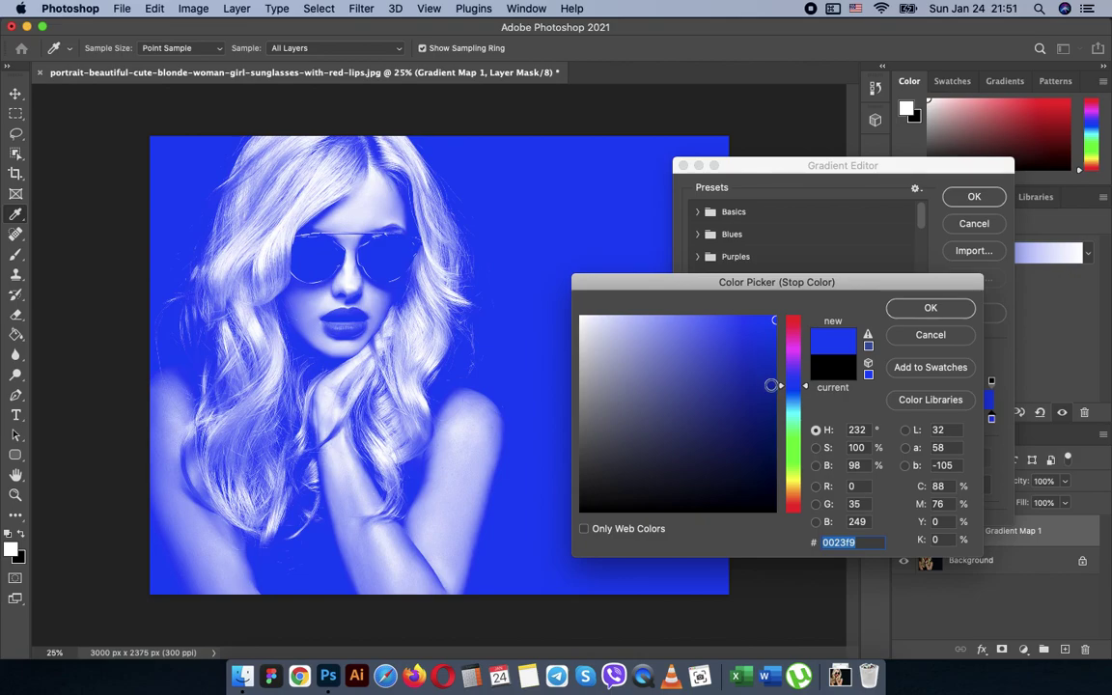
{"action": "left_click_drag", "start_coordinate": [706, 414], "coordinate": [782, 458]}
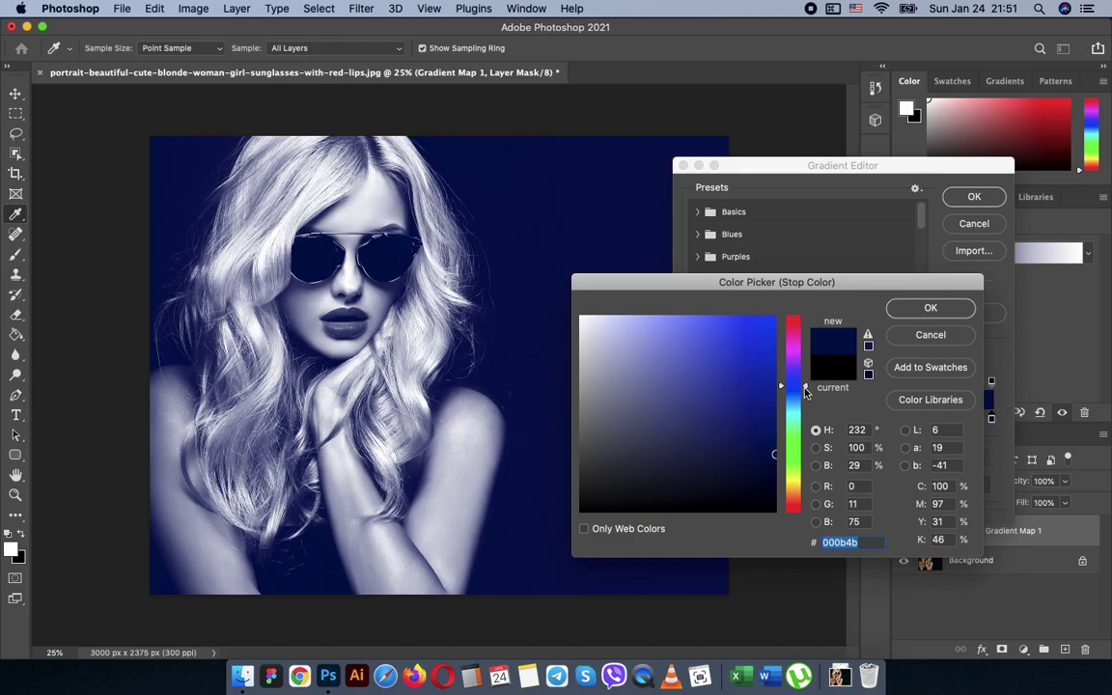
{"action": "left_click", "coordinate": [790, 459]}
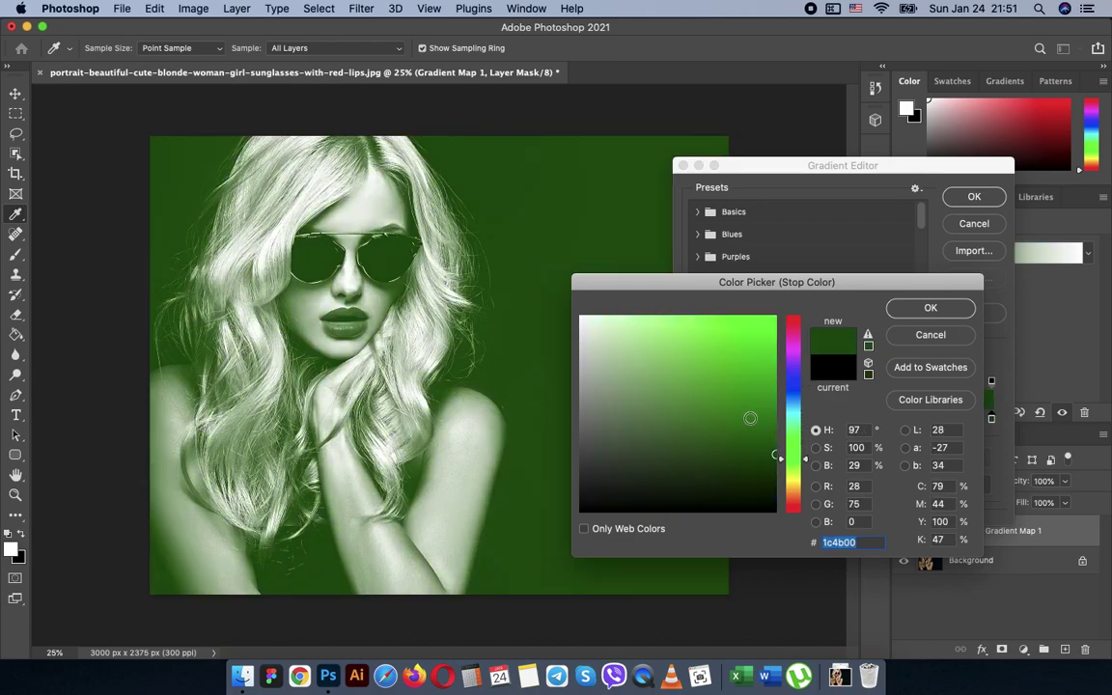
{"action": "left_click", "coordinate": [638, 314]}
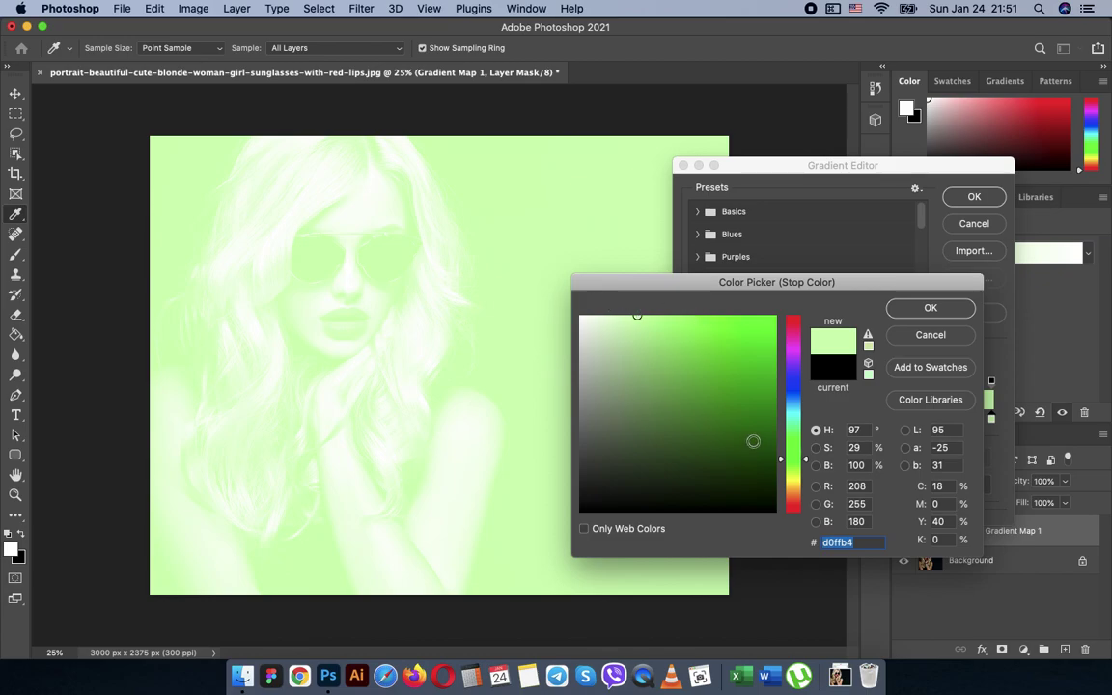
{"action": "left_click", "coordinate": [774, 456]}
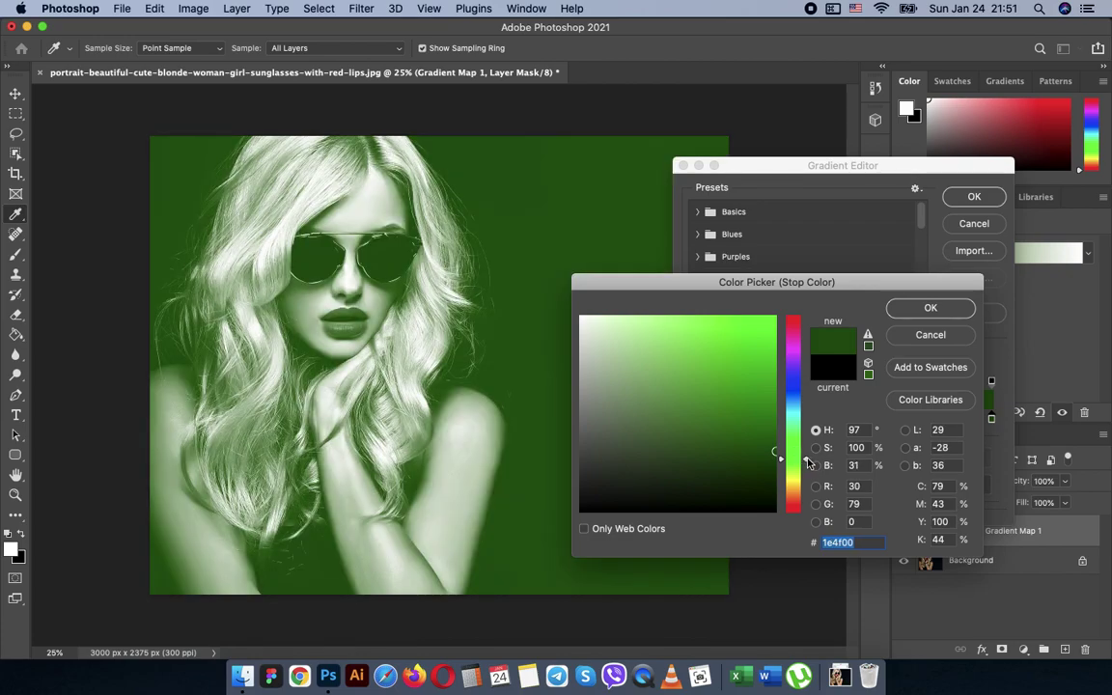
{"action": "left_click_drag", "start_coordinate": [790, 457], "coordinate": [800, 385]}
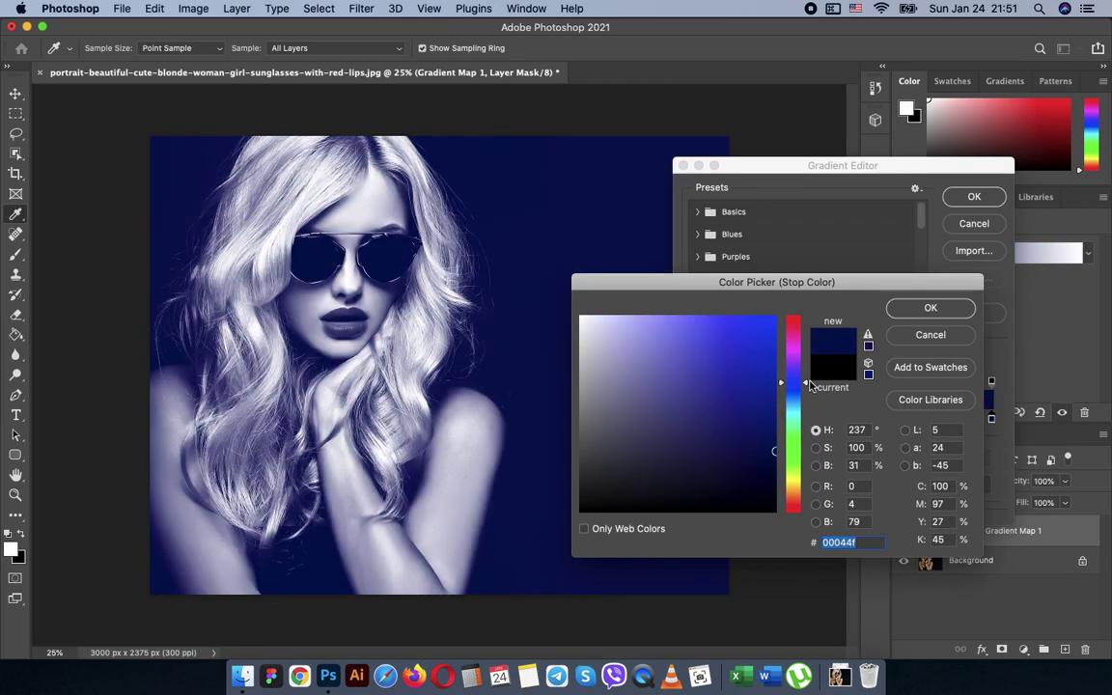
{"action": "left_click", "coordinate": [916, 310]}
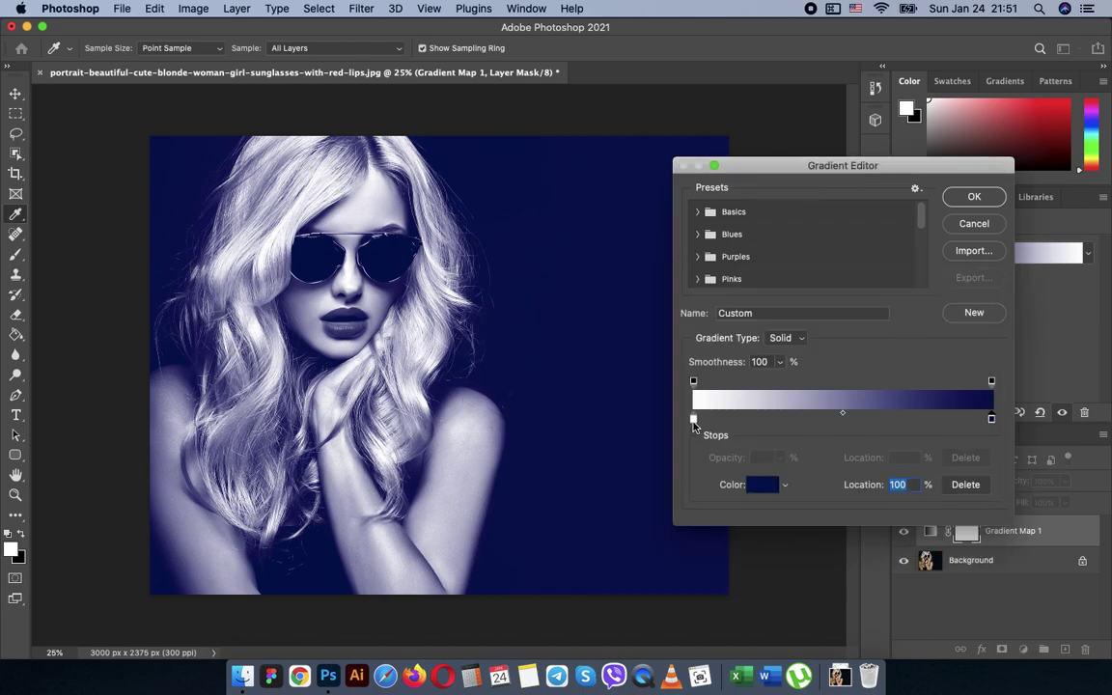
Step: Recolour the gradient's white stop at location 0% to hot pink ff0078 and accept the edited gradient
{"action": "left_click", "coordinate": [693, 419]}
{"action": "left_click", "coordinate": [763, 486]}
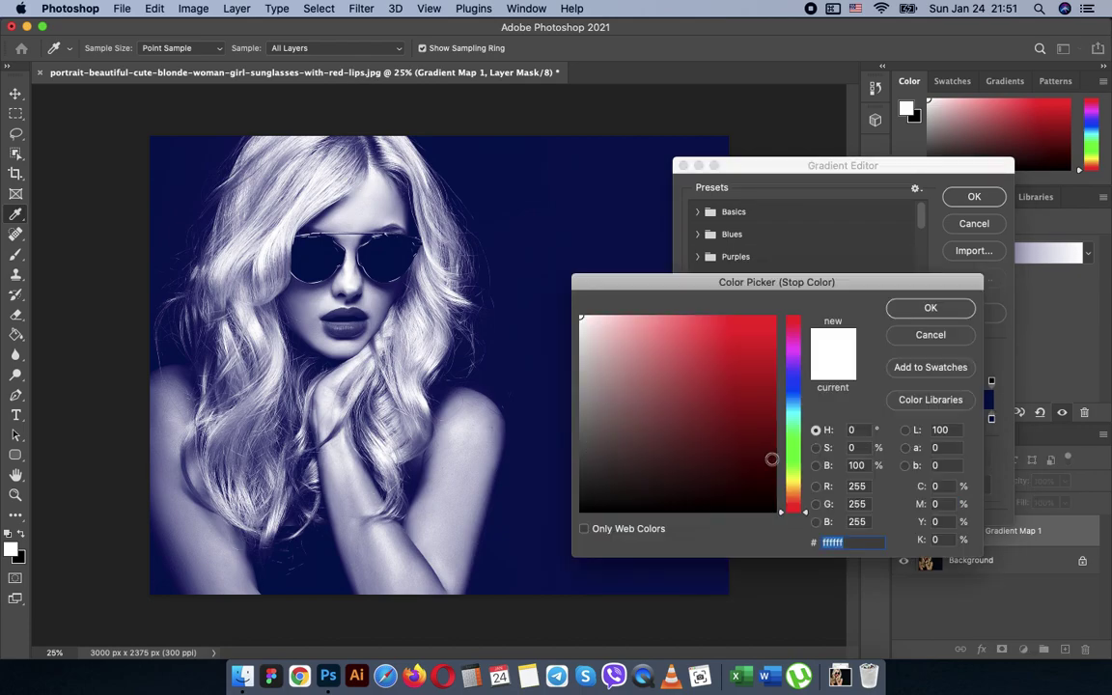
{"action": "left_click", "coordinate": [772, 317]}
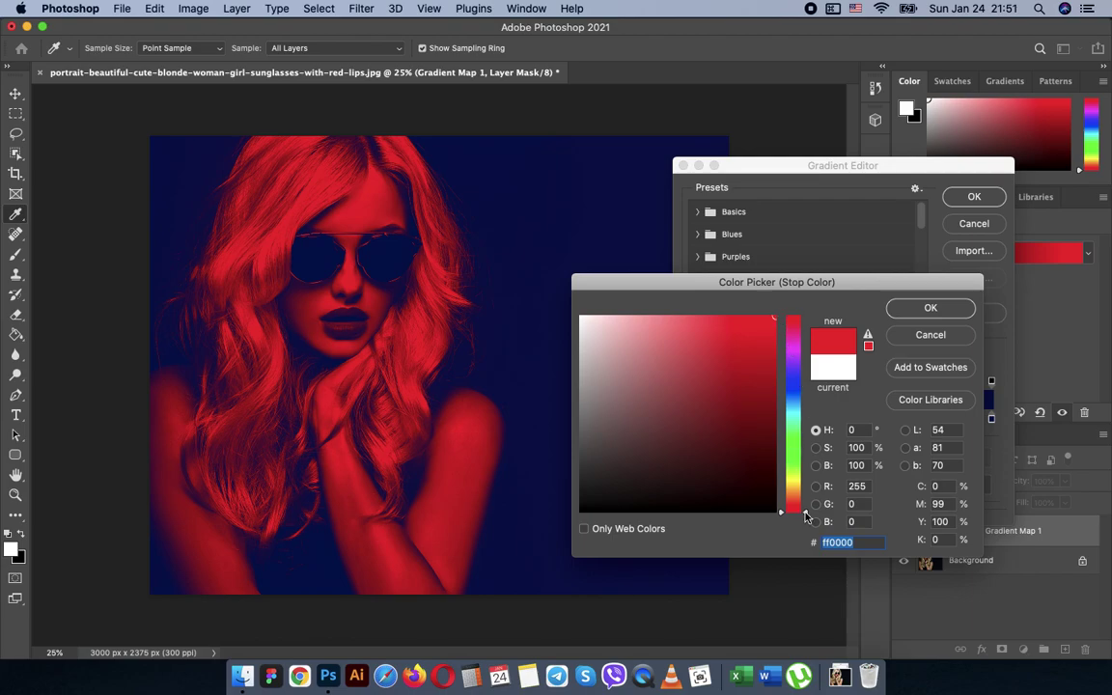
{"action": "left_click_drag", "start_coordinate": [806, 516], "coordinate": [811, 390]}
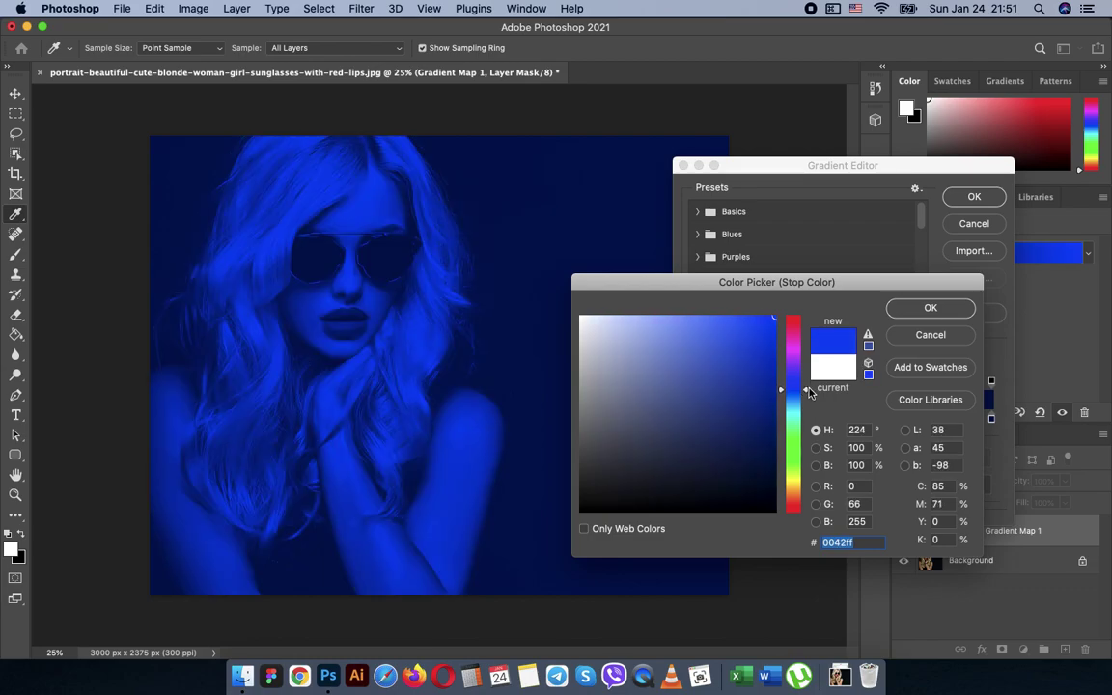
{"action": "mouse_move", "coordinate": [809, 390]}
{"action": "left_mouse_down"}
{"action": "mouse_move", "coordinate": [807, 340]}
{"action": "mouse_move", "coordinate": [807, 384]}
{"action": "left_mouse_up"}
{"action": "mouse_move", "coordinate": [763, 328]}
{"action": "left_mouse_down"}
{"action": "mouse_move", "coordinate": [742, 315]}
{"action": "mouse_move", "coordinate": [777, 315]}
{"action": "left_mouse_up"}
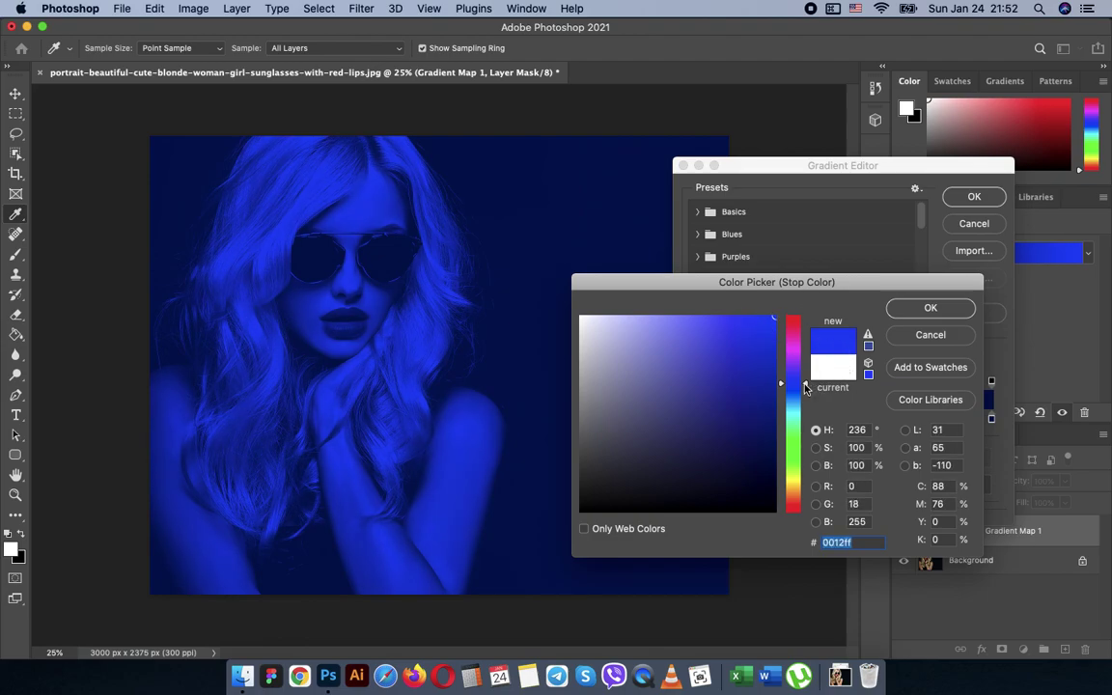
{"action": "mouse_move", "coordinate": [807, 386]}
{"action": "left_mouse_down"}
{"action": "mouse_move", "coordinate": [804, 480]}
{"action": "mouse_move", "coordinate": [807, 335]}
{"action": "left_mouse_up"}
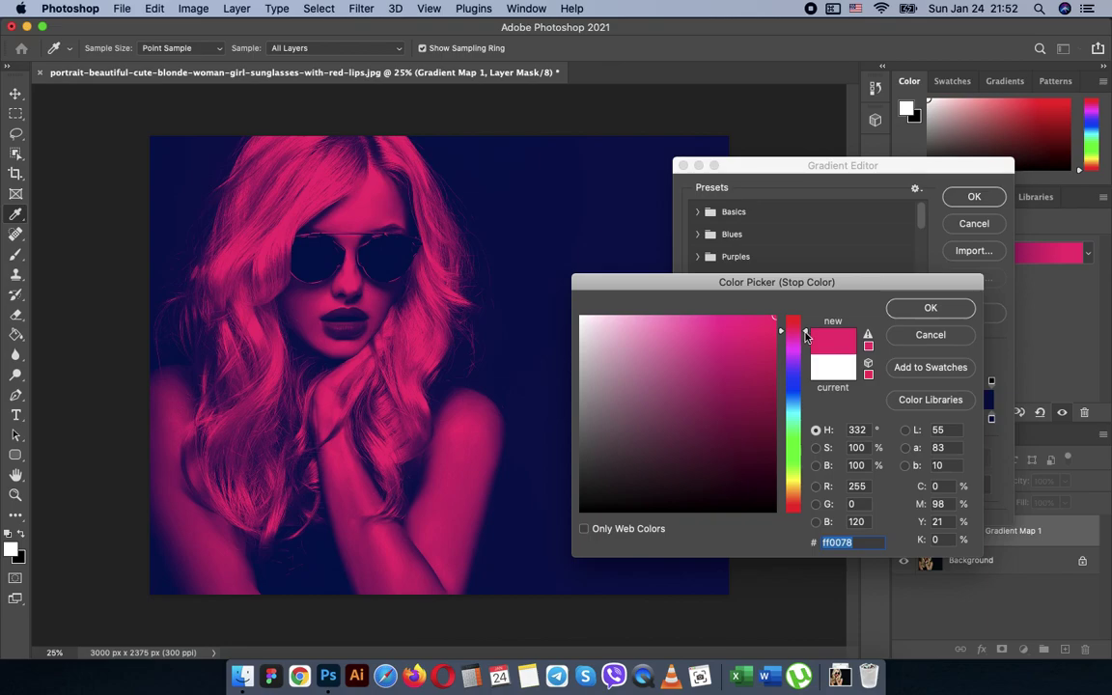
{"action": "left_click_drag", "start_coordinate": [806, 335], "coordinate": [806, 335]}
{"action": "left_click", "coordinate": [932, 308]}
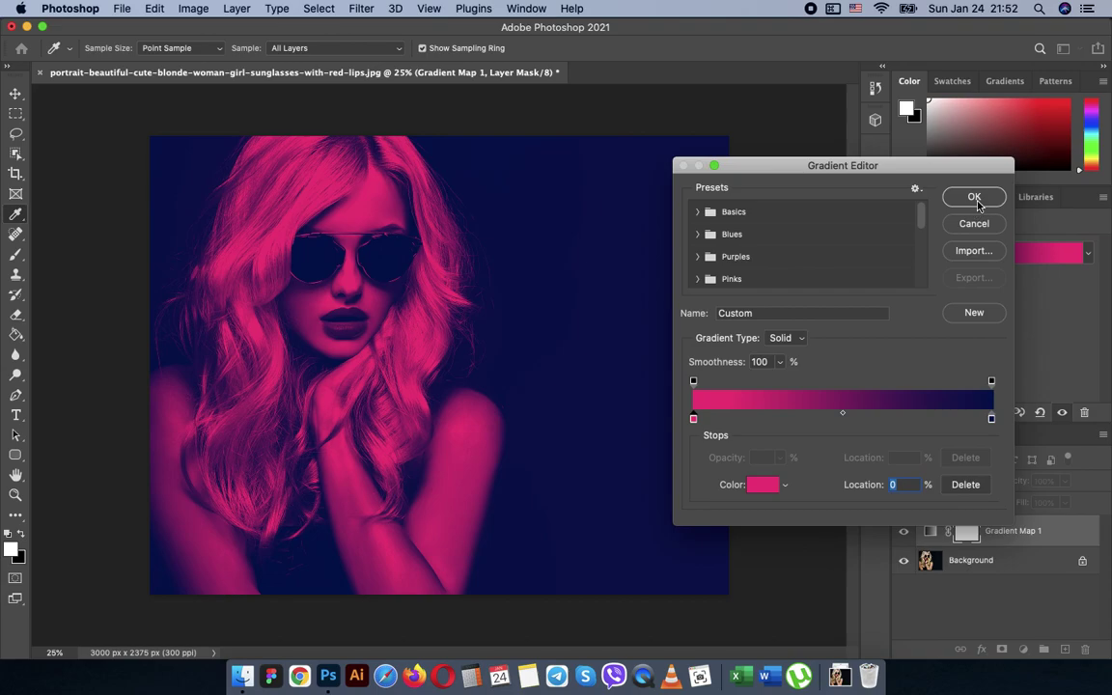
{"action": "left_click", "coordinate": [975, 199]}
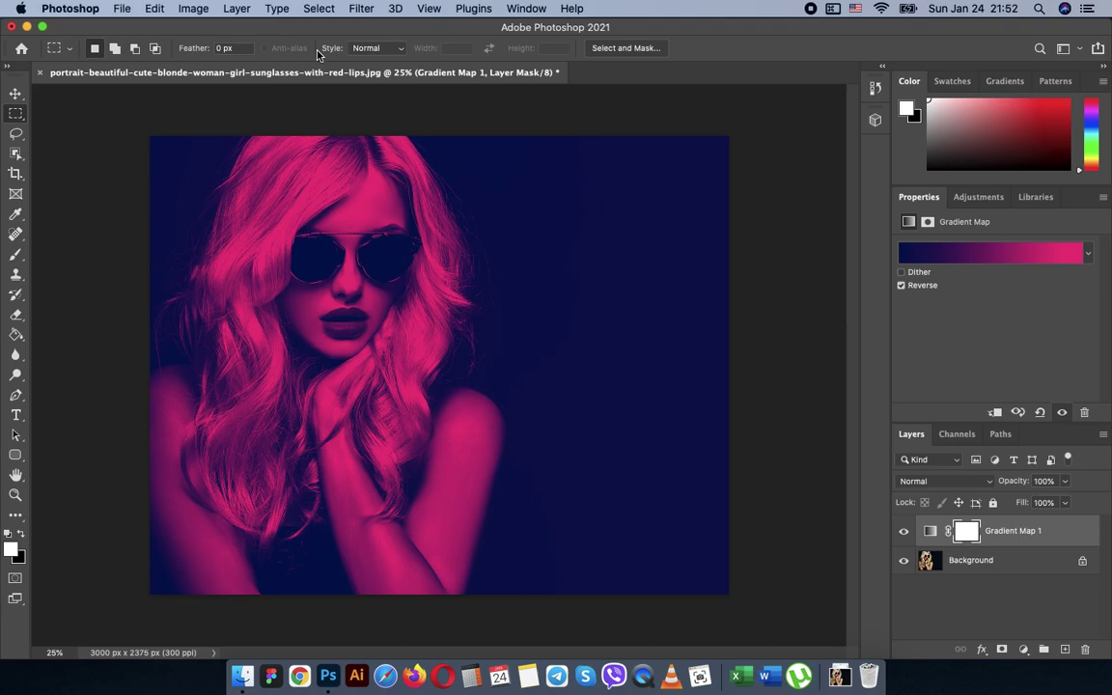
Step: Add a Brightness/Contrast adjustment layer and place it between the Background and Gradient Map 1 layers
{"action": "left_click", "coordinate": [193, 9]}
{"action": "mouse_move", "coordinate": [220, 50]}
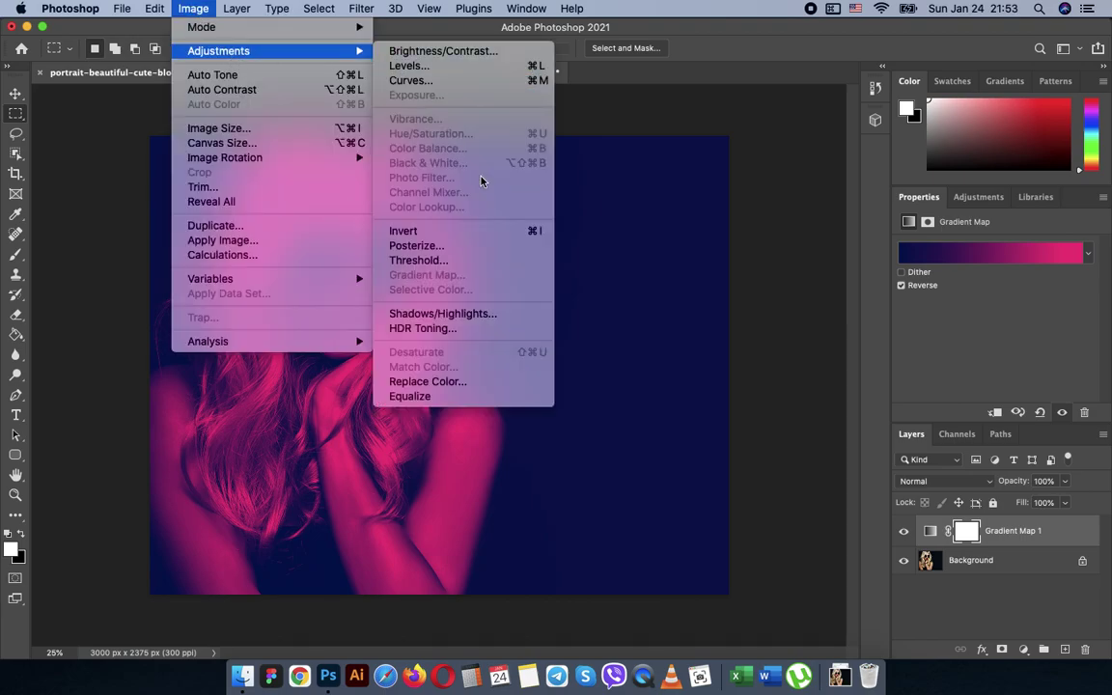
{"action": "mouse_move", "coordinate": [236, 9]}
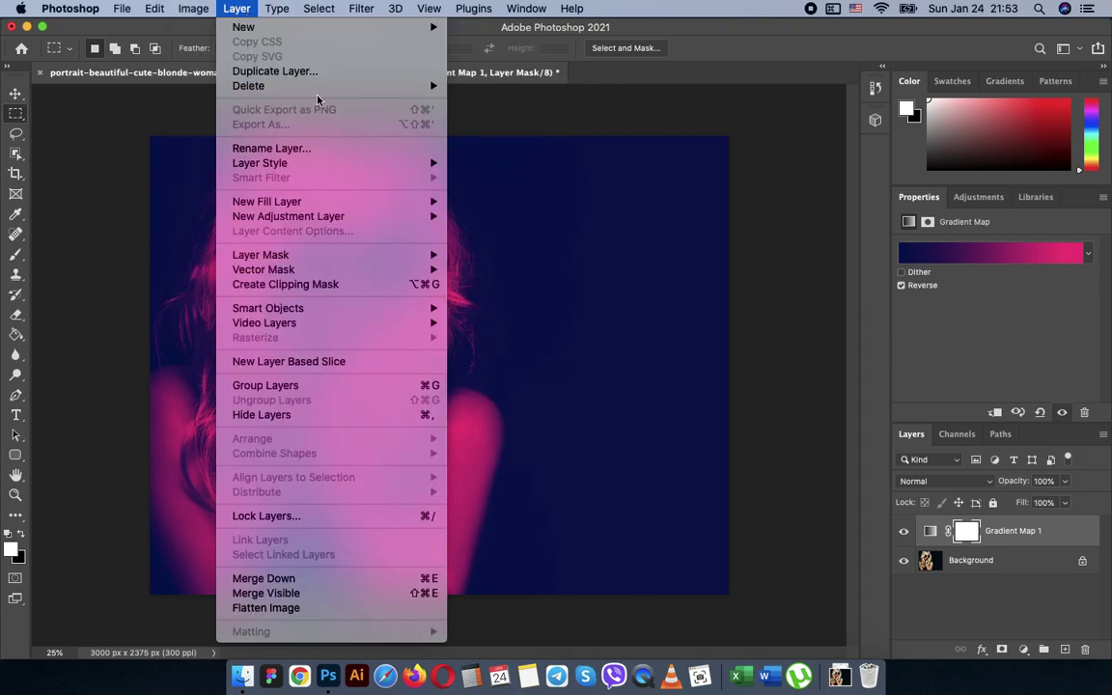
{"action": "mouse_move", "coordinate": [280, 216]}
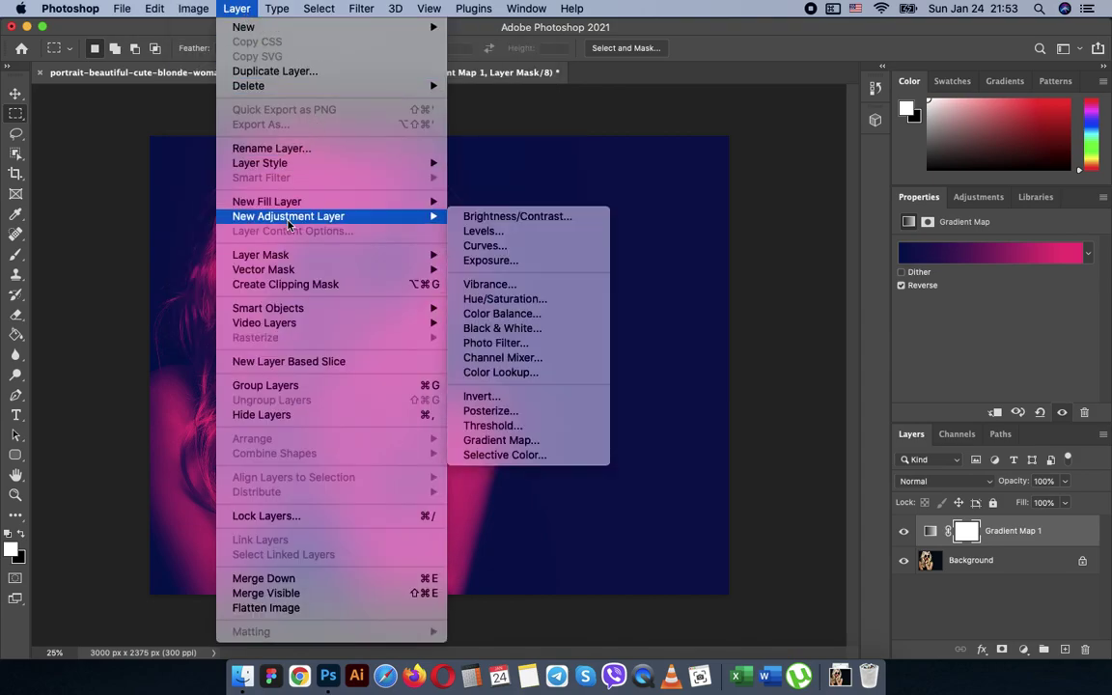
{"action": "left_click", "coordinate": [546, 217]}
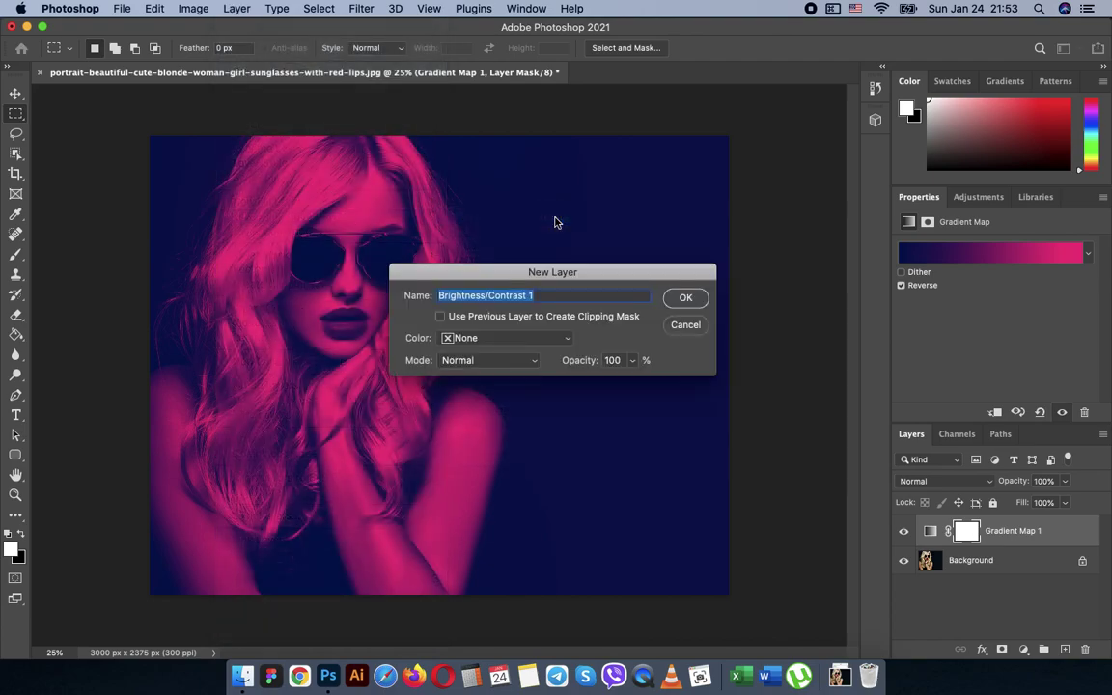
{"action": "left_click", "coordinate": [680, 298]}
{"action": "left_click_drag", "start_coordinate": [998, 294], "coordinate": [1027, 295]}
{"action": "key", "text": "super+z"}
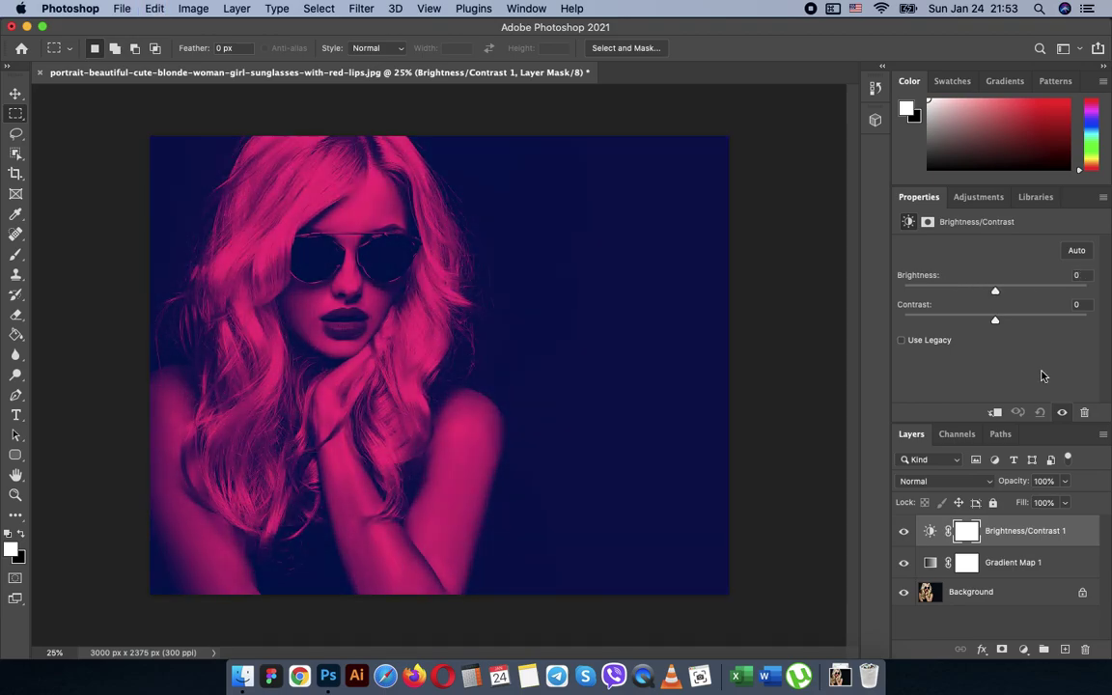
{"action": "left_click_drag", "start_coordinate": [1074, 532], "coordinate": [1068, 571]}
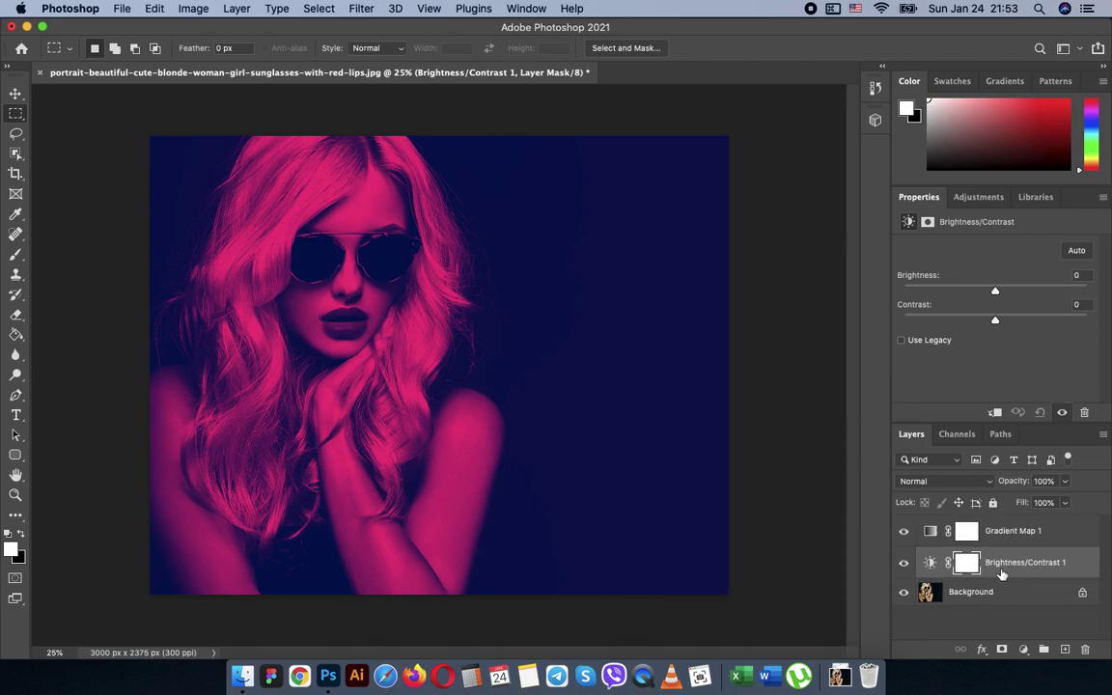
Step: Lower the Brightness/Contrast layer's brightness slightly below zero and raise its contrast to near the maximum
{"action": "mouse_move", "coordinate": [995, 291]}
{"action": "left_mouse_down"}
{"action": "mouse_move", "coordinate": [1014, 290]}
{"action": "mouse_move", "coordinate": [1002, 297]}
{"action": "left_mouse_up"}
{"action": "left_click_drag", "start_coordinate": [986, 296], "coordinate": [985, 295]}
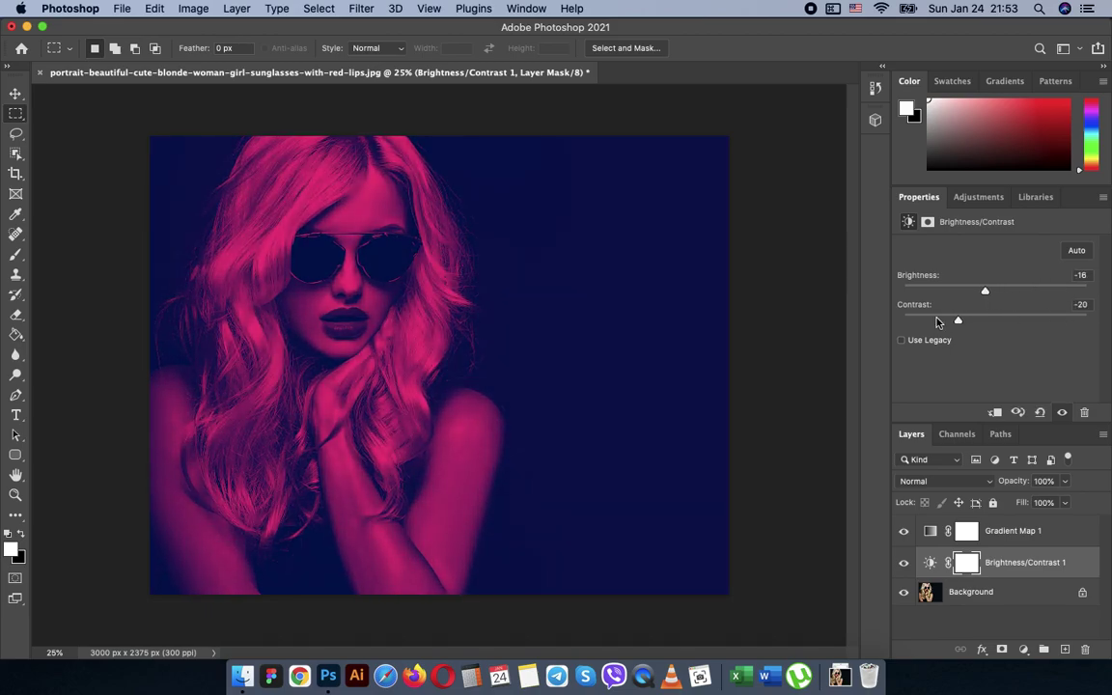
{"action": "left_click_drag", "start_coordinate": [1005, 323], "coordinate": [1092, 320]}
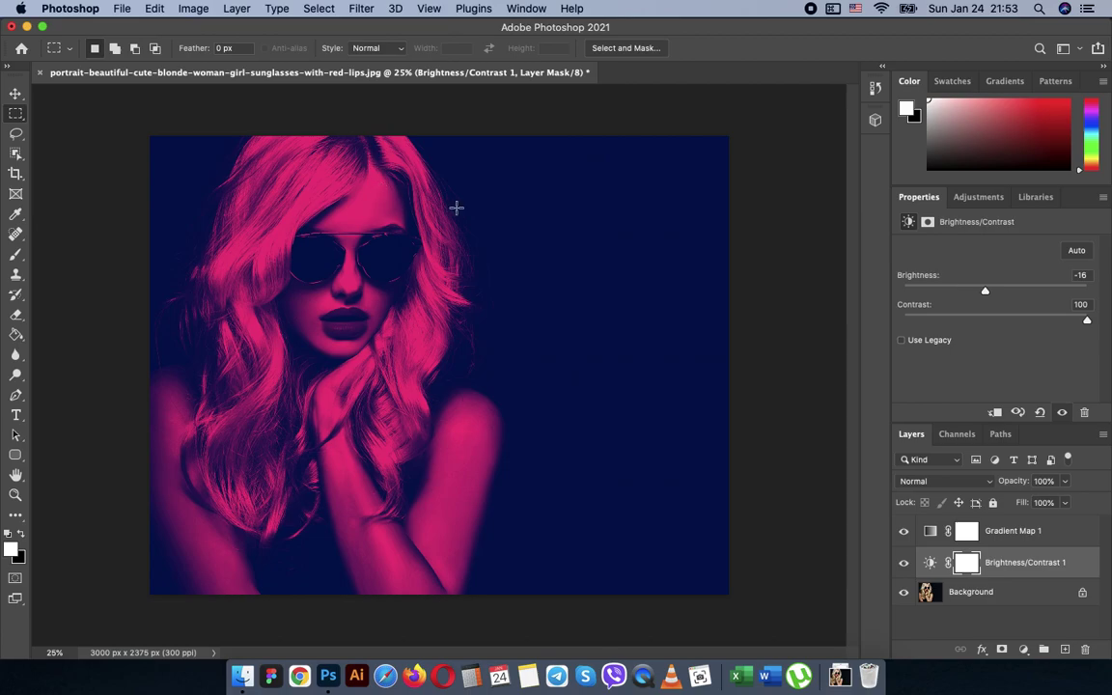
{"action": "left_click_drag", "start_coordinate": [1086, 321], "coordinate": [1085, 318]}
{"action": "mouse_move", "coordinate": [985, 291]}
{"action": "left_mouse_down"}
{"action": "mouse_move", "coordinate": [973, 292]}
{"action": "mouse_move", "coordinate": [989, 293]}
{"action": "left_mouse_up"}
{"action": "left_click_drag", "start_coordinate": [1087, 321], "coordinate": [1077, 322]}
Step: Add a middle stop at location 51% to Gradient Map 1's gradient and try cyan 00bfcb and purple 6906a1 as its colour
{"action": "left_click", "coordinate": [968, 531]}
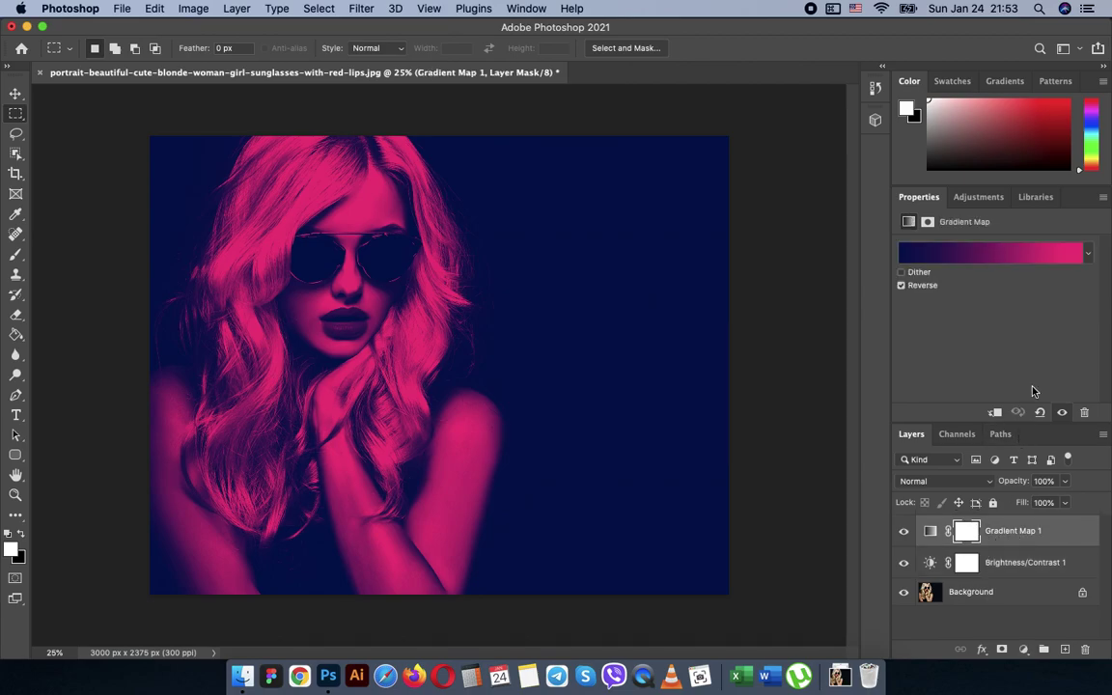
{"action": "left_click", "coordinate": [1004, 256]}
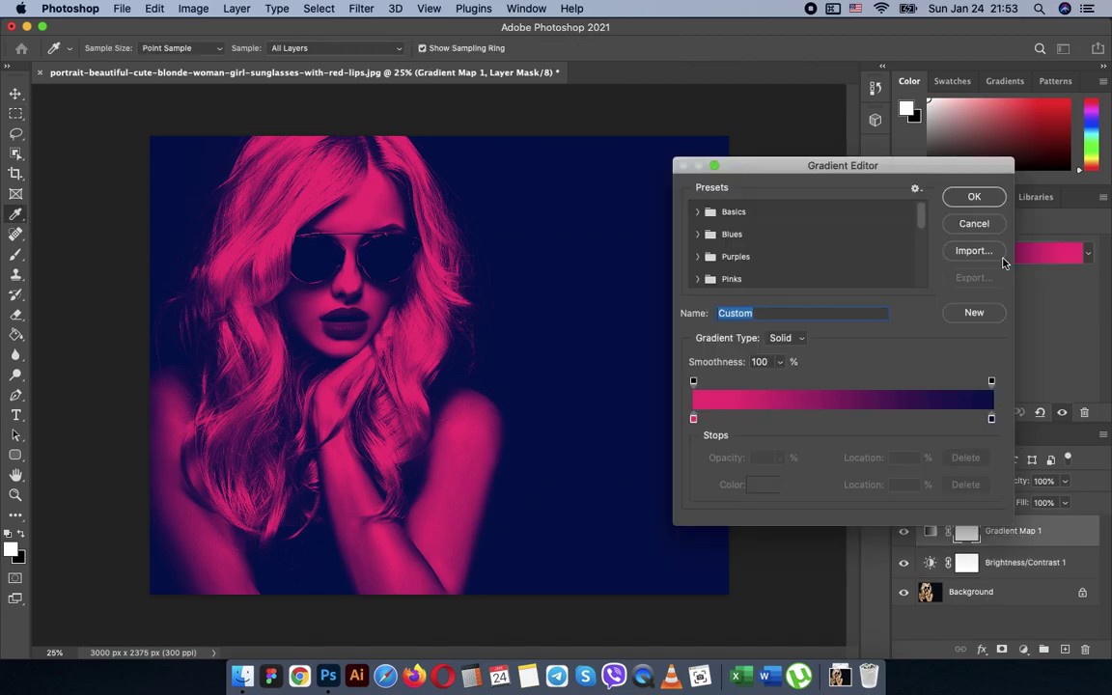
{"action": "left_click", "coordinate": [844, 419]}
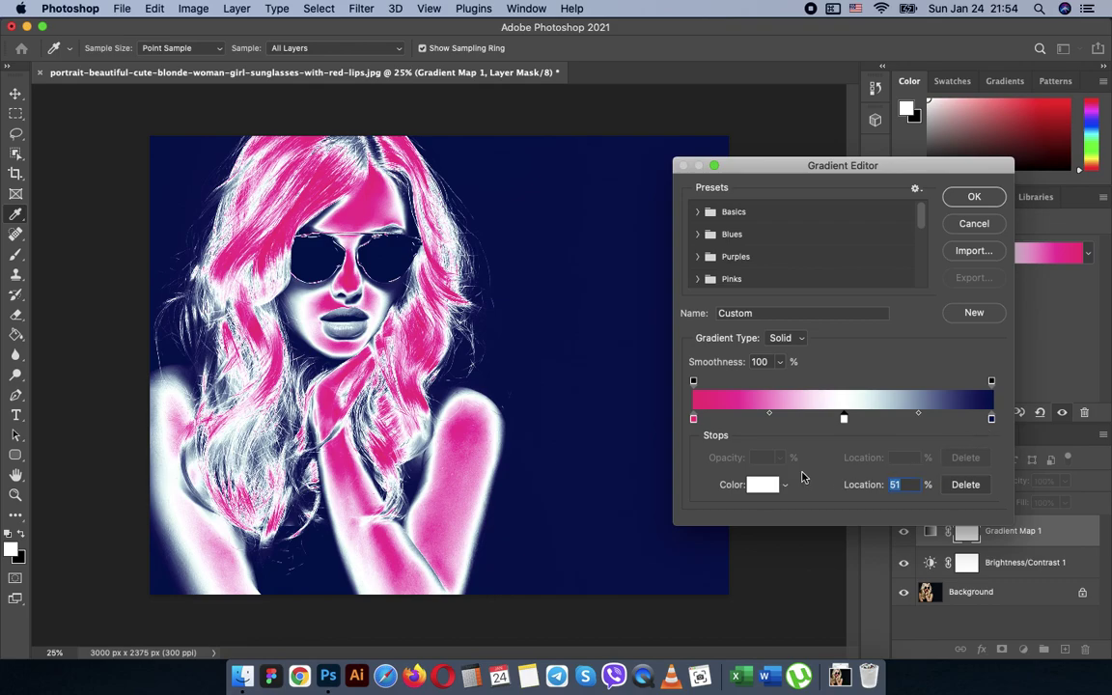
{"action": "left_click", "coordinate": [762, 486]}
{"action": "type", "text": "00bfcb"}
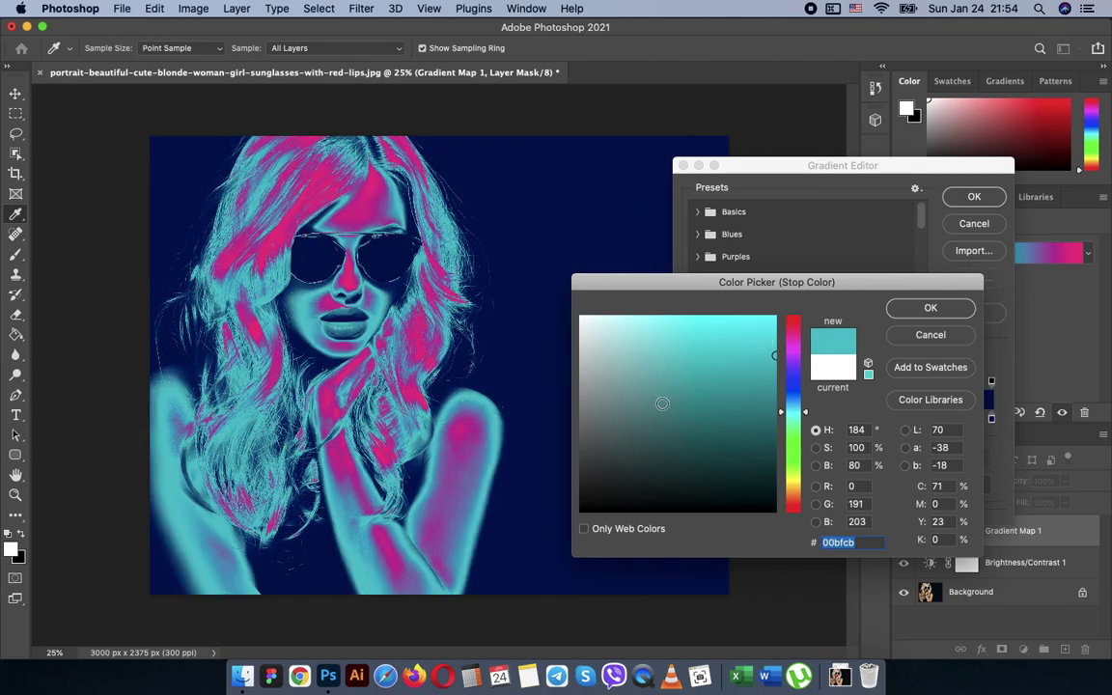
{"action": "left_click_drag", "start_coordinate": [807, 414], "coordinate": [807, 359]}
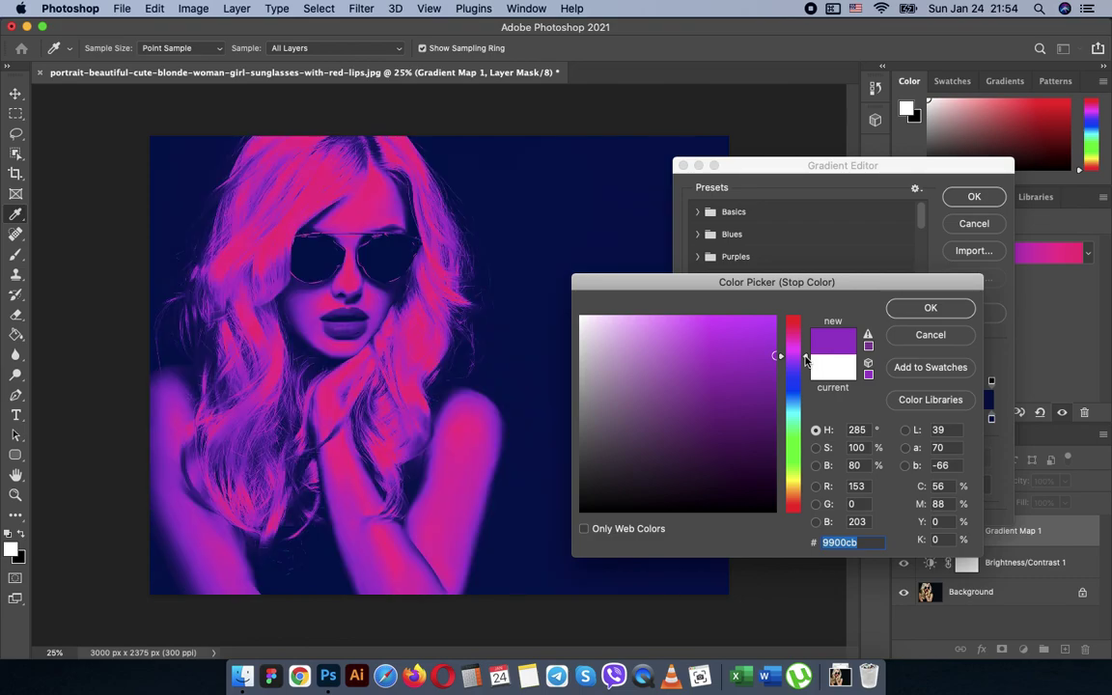
{"action": "left_click", "coordinate": [767, 387]}
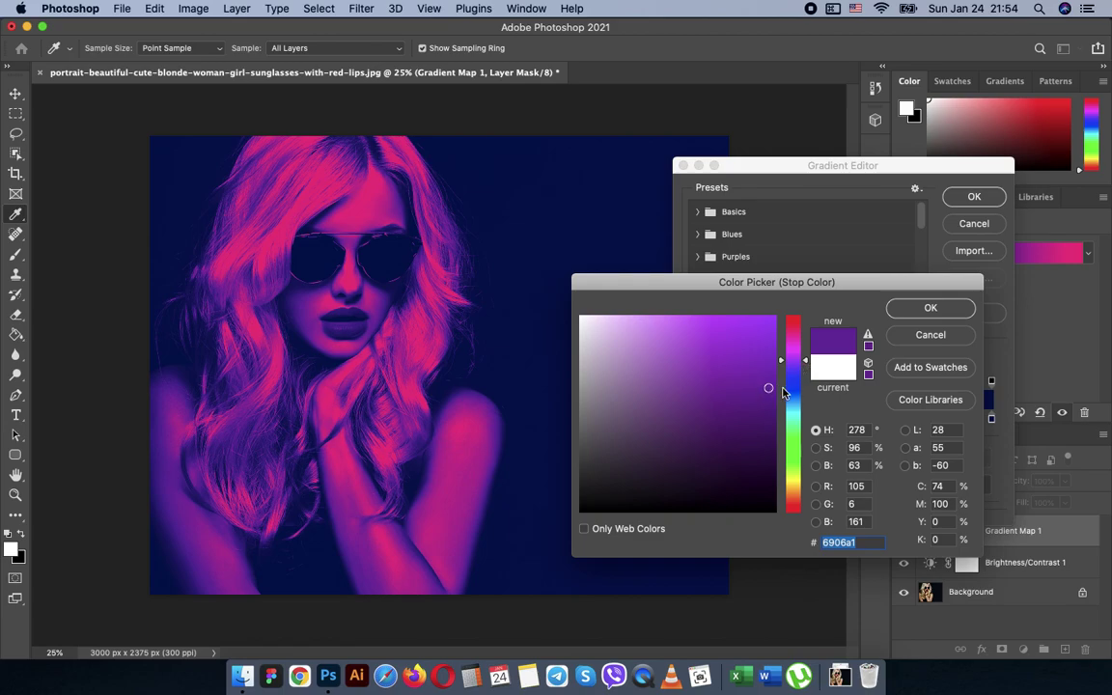
Step: Try olive 555c09, teal 186e65 and bright green 69e50d for the middle gradient stop, and discard the colour and gradient edits
{"action": "left_click_drag", "start_coordinate": [790, 375], "coordinate": [803, 480]}
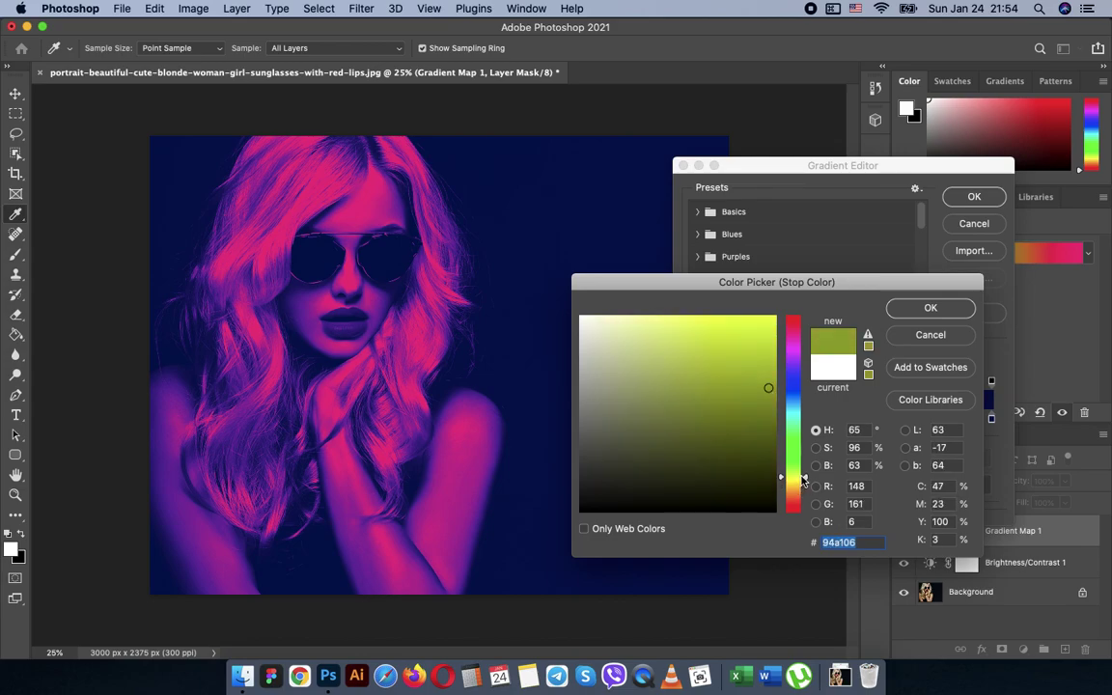
{"action": "left_click_drag", "start_coordinate": [736, 426], "coordinate": [757, 441]}
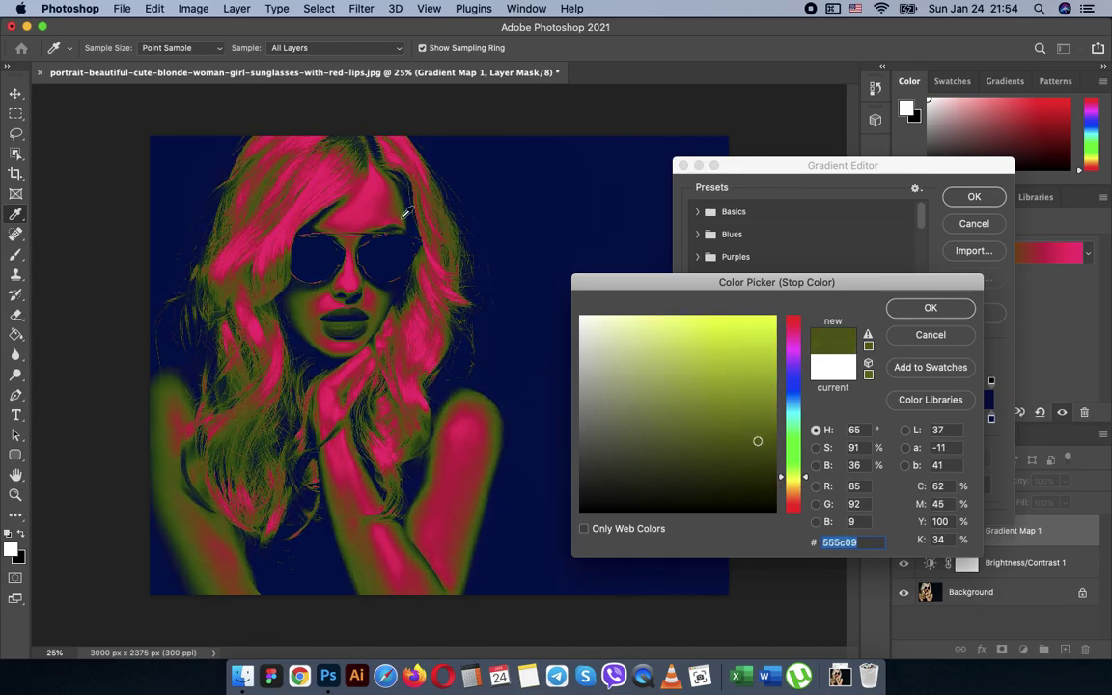
{"action": "mouse_move", "coordinate": [804, 477]}
{"action": "left_mouse_down"}
{"action": "mouse_move", "coordinate": [809, 418]}
{"action": "mouse_move", "coordinate": [759, 392]}
{"action": "mouse_move", "coordinate": [739, 396]}
{"action": "mouse_move", "coordinate": [734, 427]}
{"action": "left_mouse_up"}
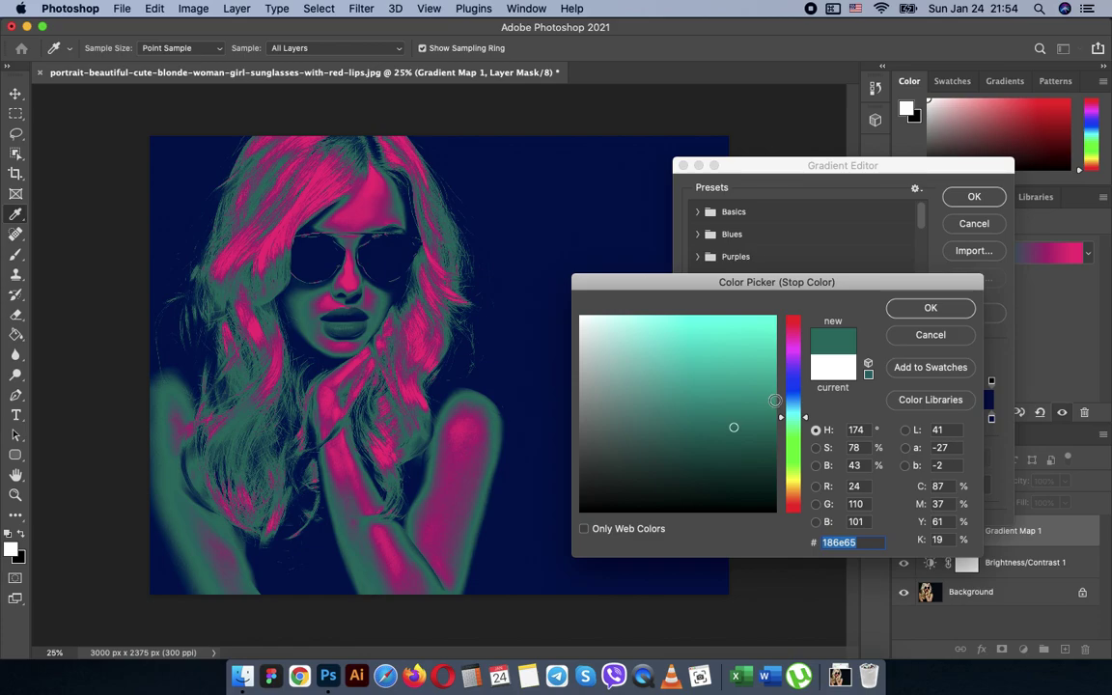
{"action": "left_click_drag", "start_coordinate": [803, 419], "coordinate": [806, 464]}
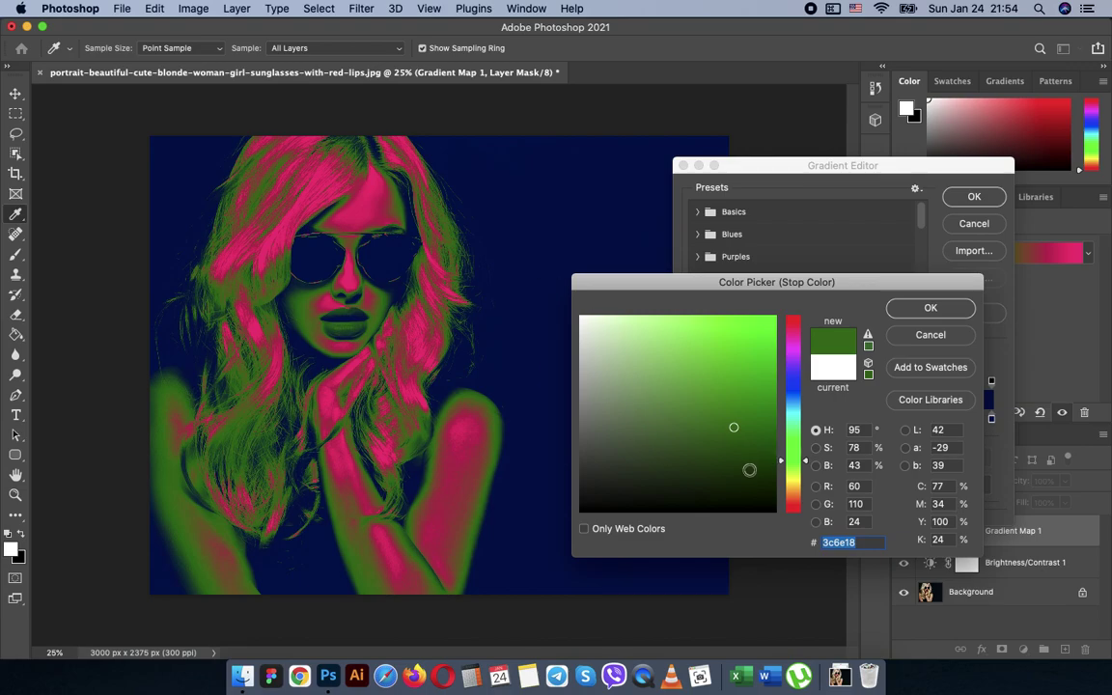
{"action": "left_click", "coordinate": [747, 386]}
{"action": "left_click_drag", "start_coordinate": [748, 387], "coordinate": [765, 335]}
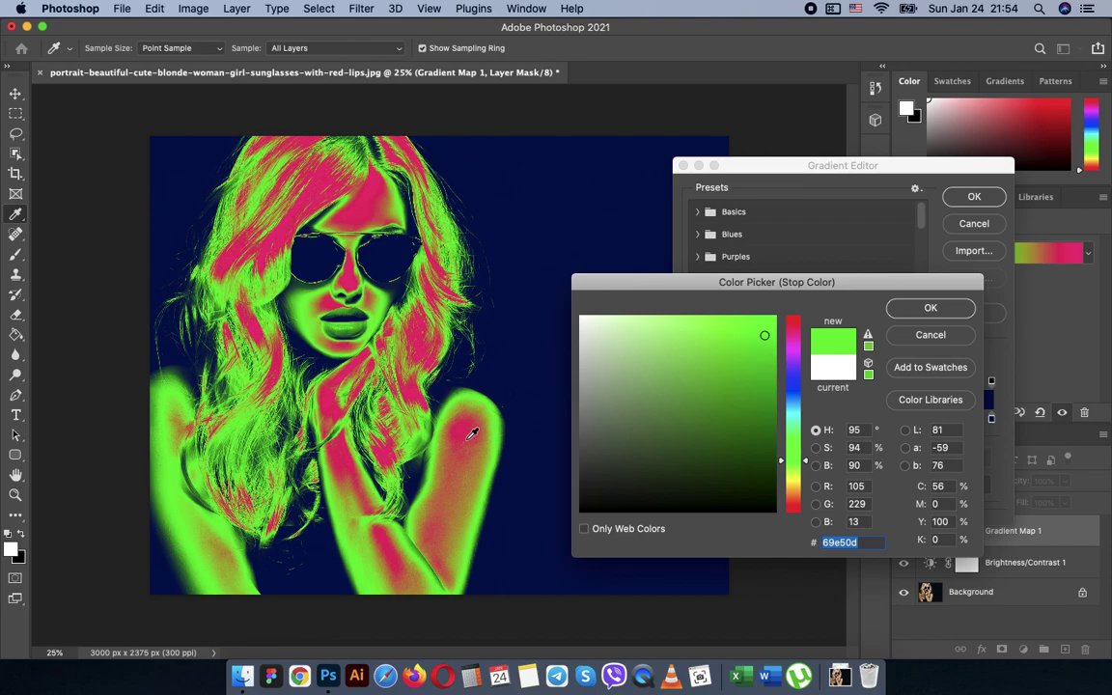
{"action": "left_click", "coordinate": [933, 337]}
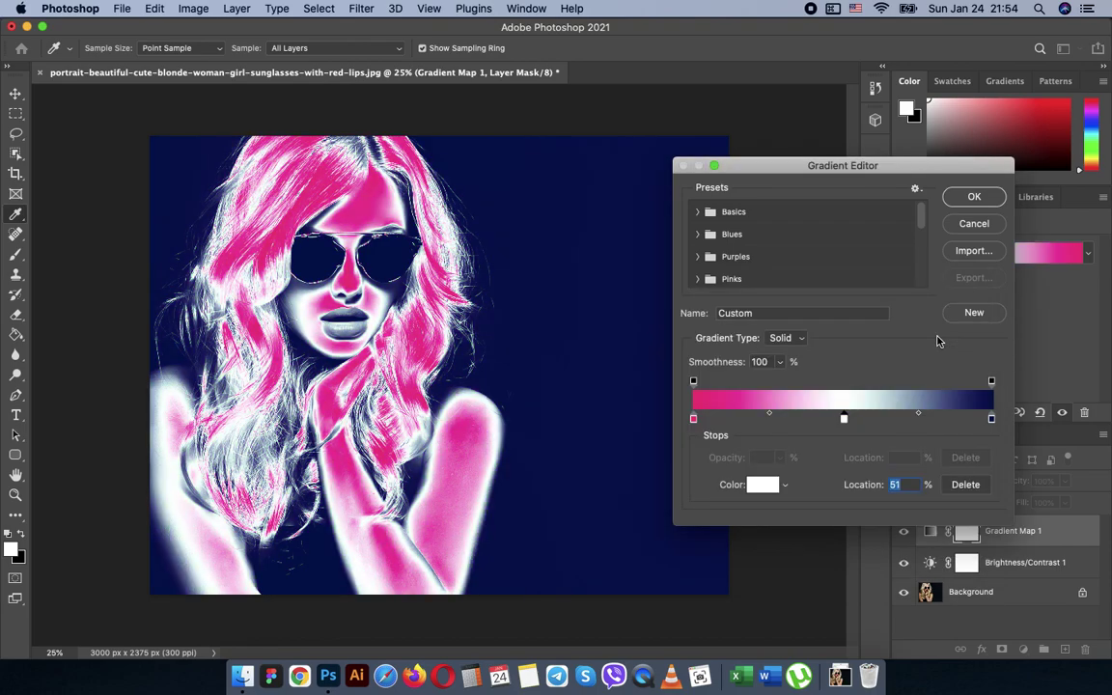
{"action": "left_click", "coordinate": [974, 223]}
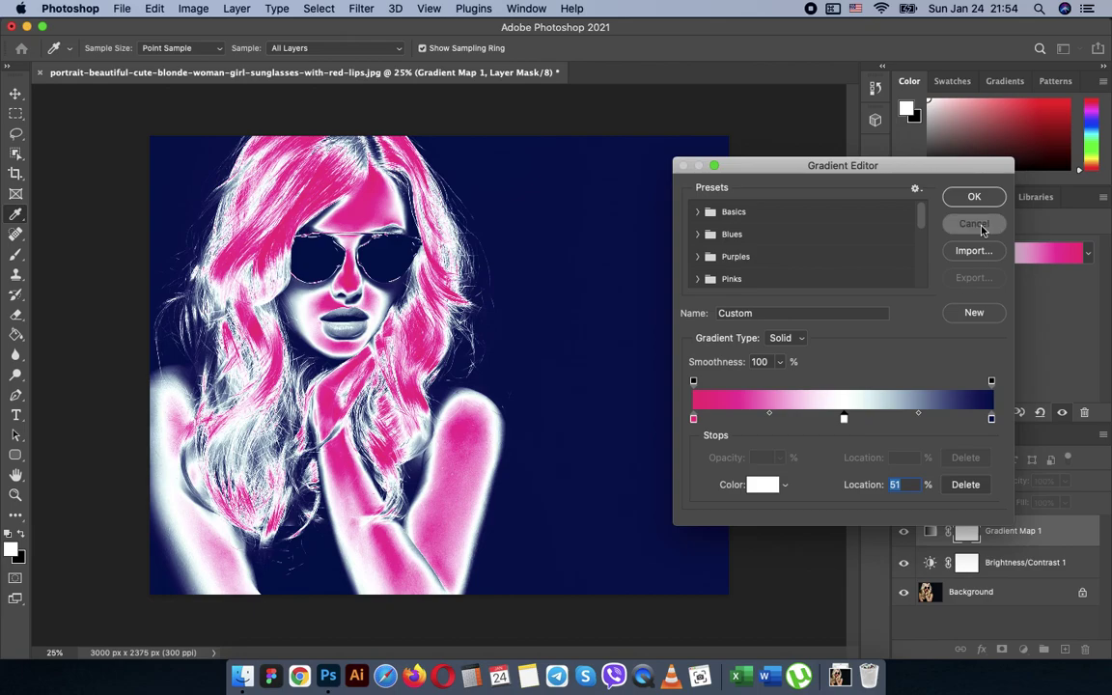